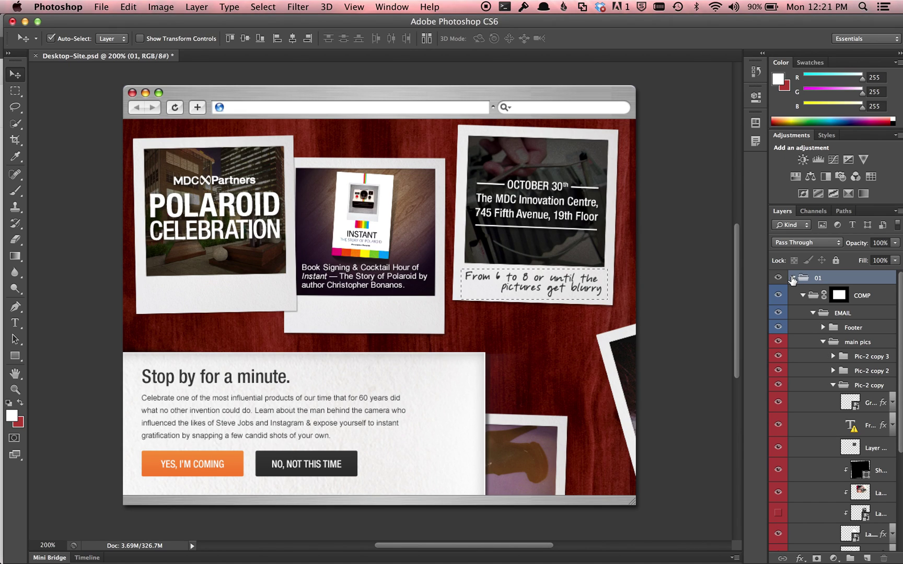
Collapse layer group 01 and deselect the handwritten caption with Cmd+D
click(793, 279)
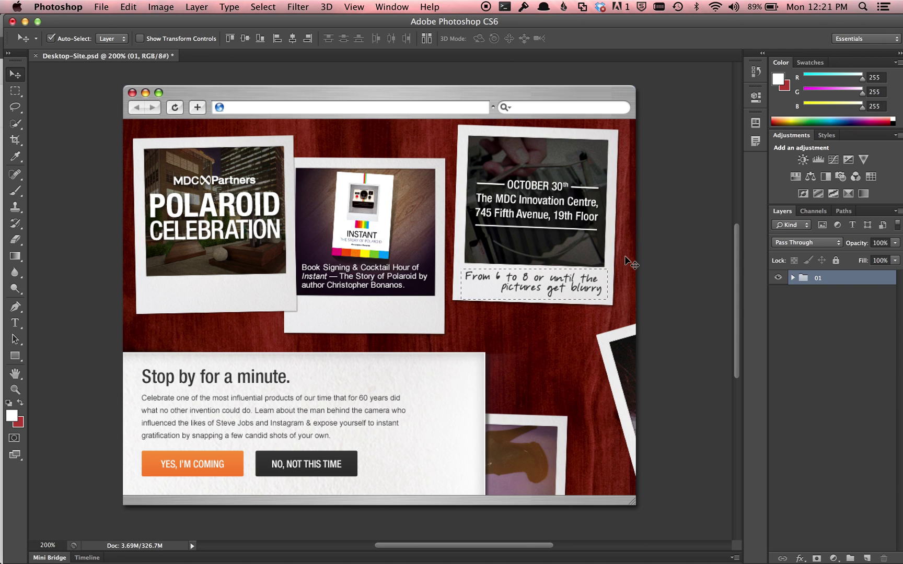
key(super+d)
Expand group 01 and toggle visibility of COMP, EMAIL, Footer and main pics to inspect them
click(792, 278)
click(792, 278)
click(793, 279)
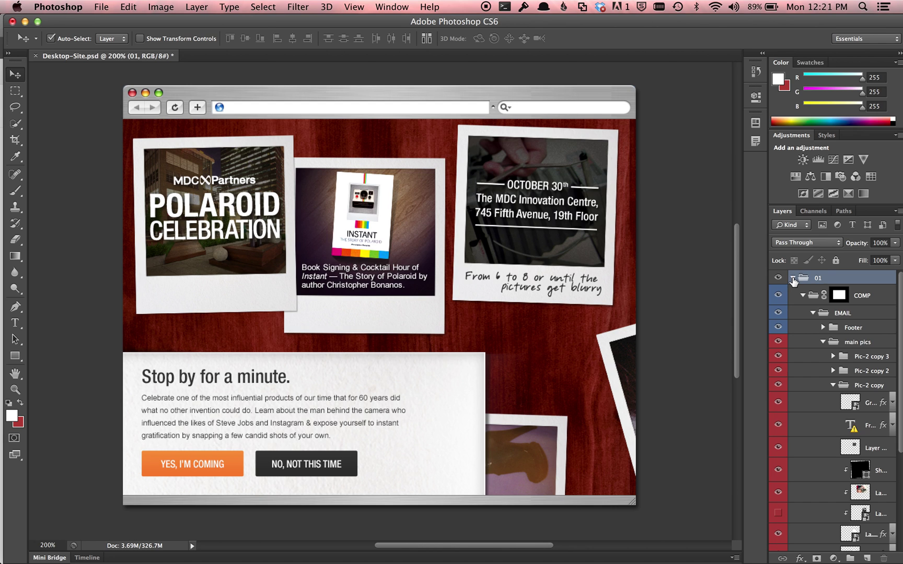
click(778, 295)
click(778, 296)
click(779, 313)
click(778, 313)
click(778, 326)
click(778, 326)
click(778, 341)
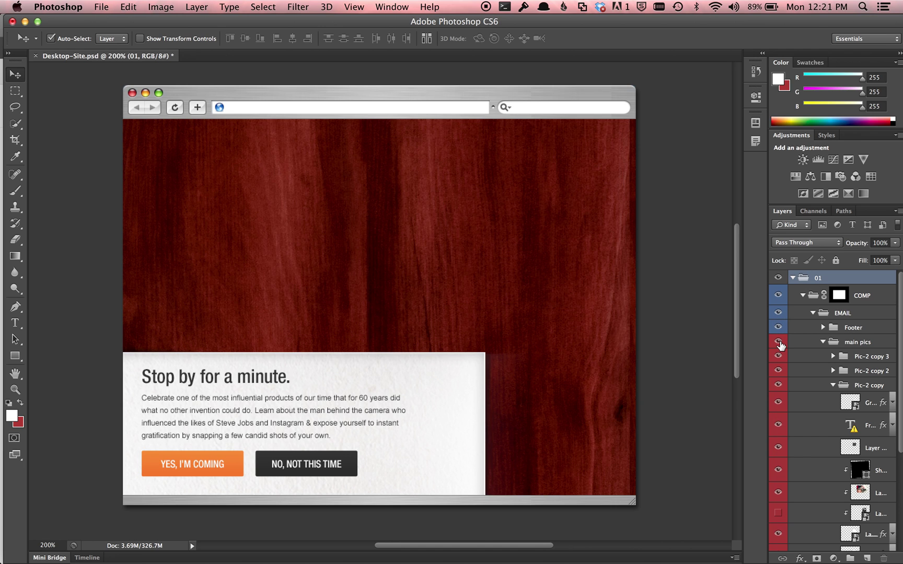
click(778, 343)
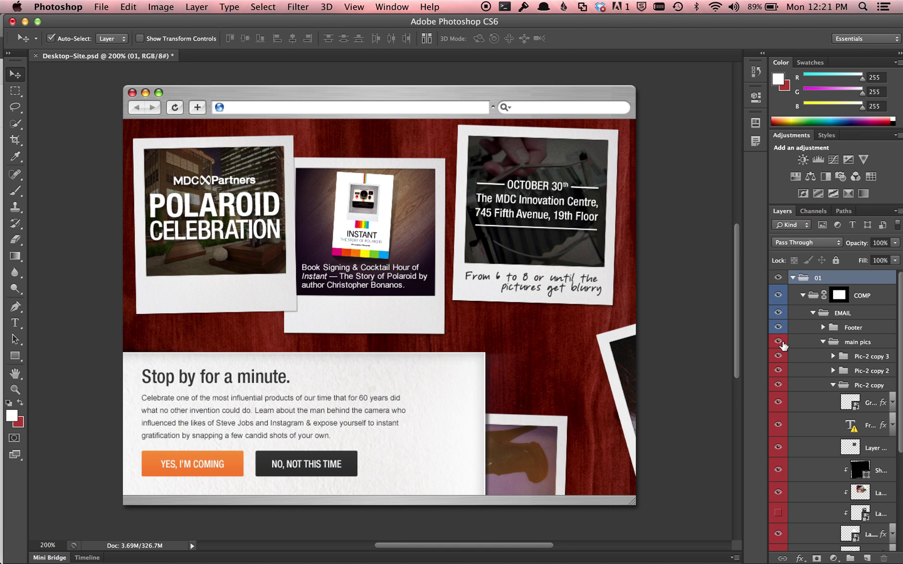
Select the 'From 6 to 8 or until the pictures get blurry' text layer from the canvas
click(778, 425)
click(14, 78)
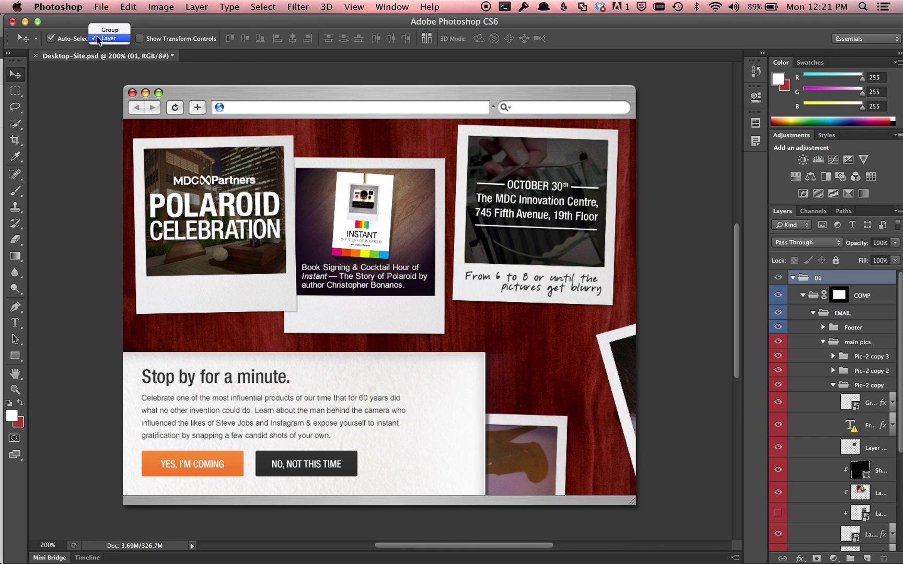
ctrl+click(552, 281)
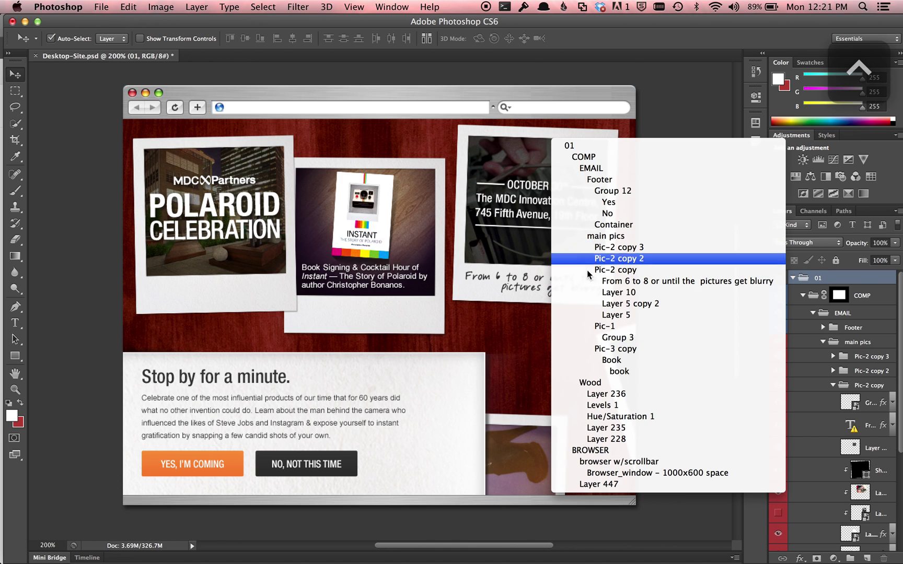
click(595, 285)
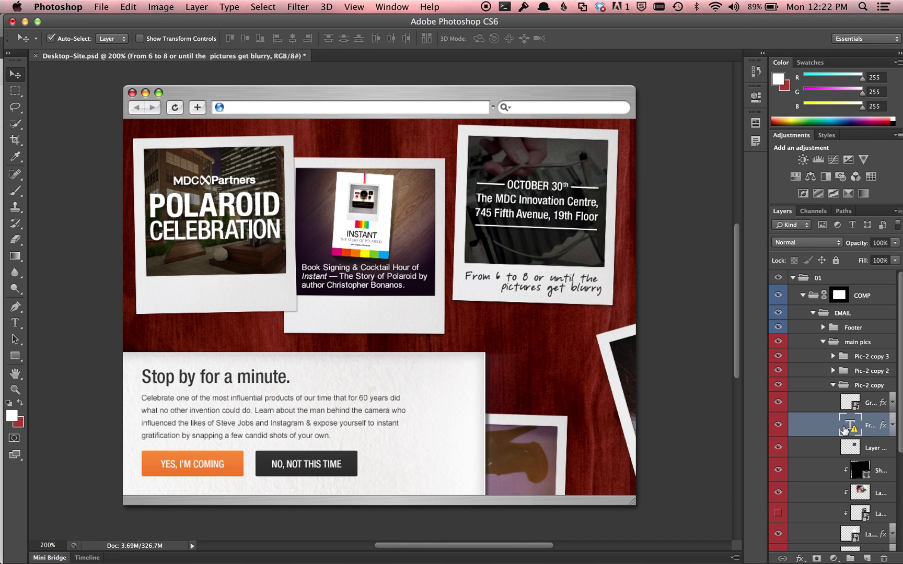
Copy the handwritten caption to the clipboard
mouse_move(845, 429)
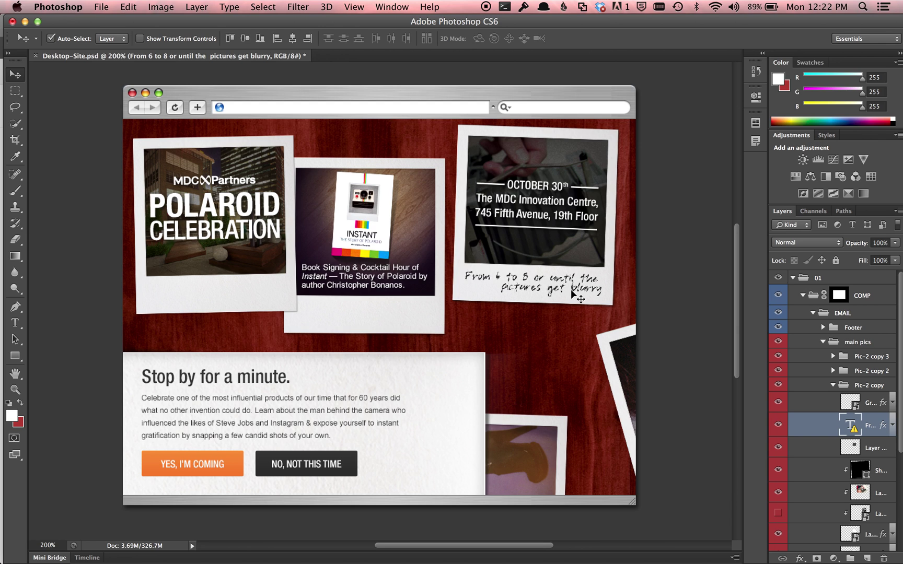
click(128, 7)
click(153, 106)
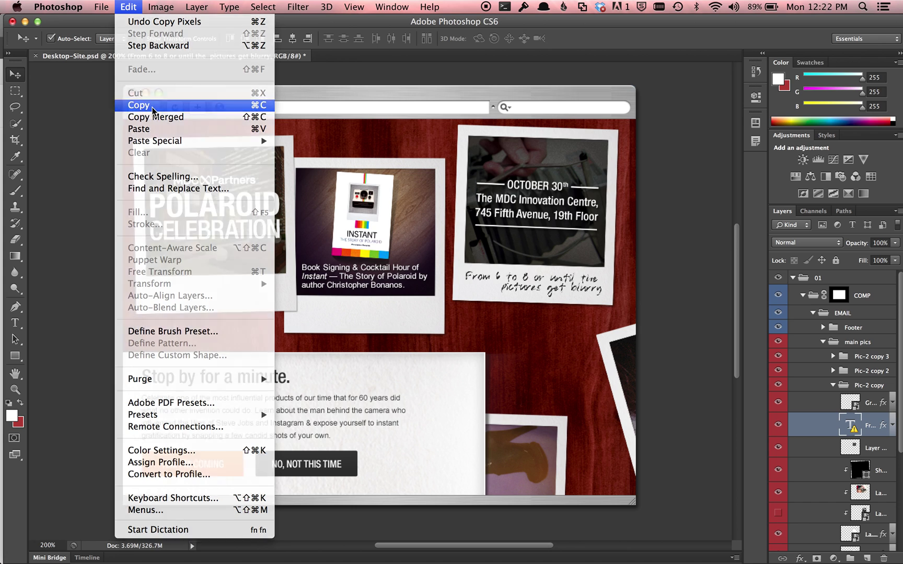
Create a new 217 × 41 pixel document using the Clipboard preset
click(102, 7)
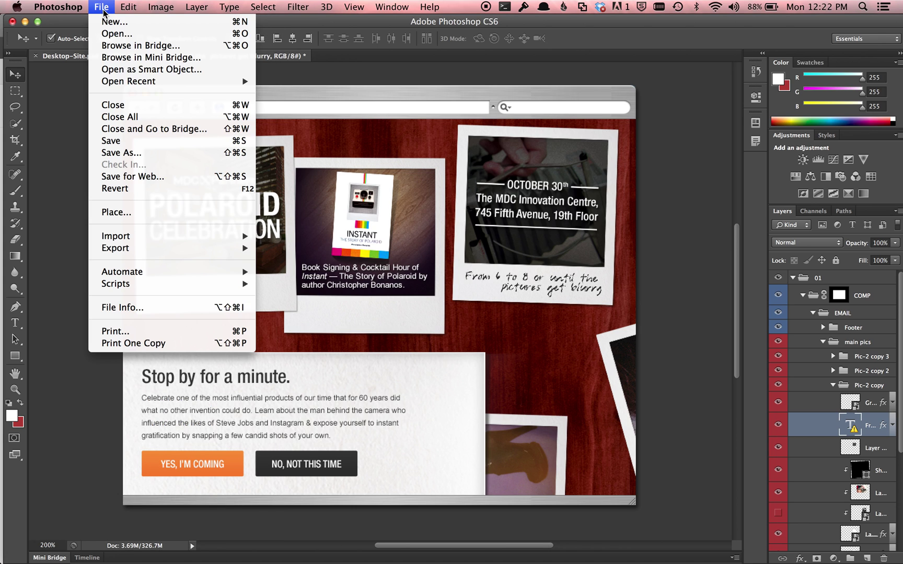
click(105, 22)
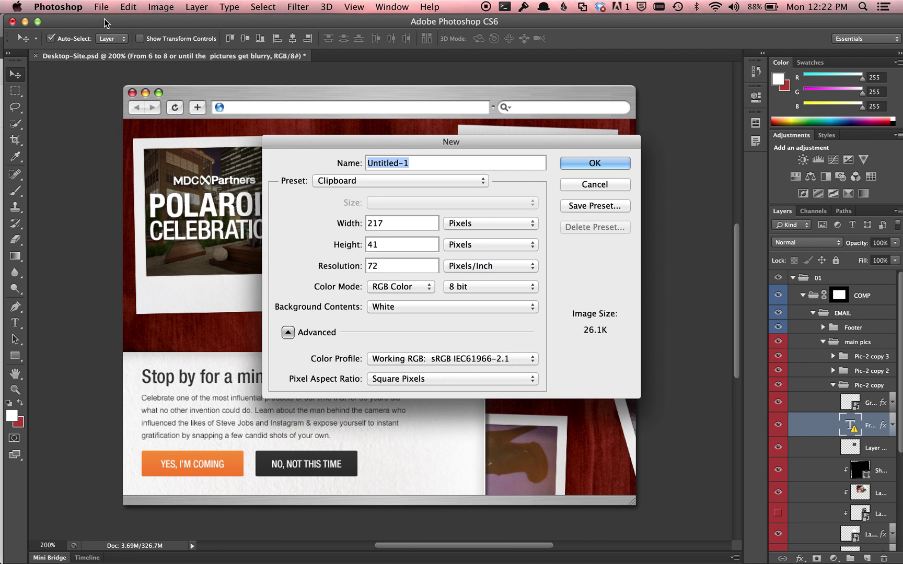
click(360, 181)
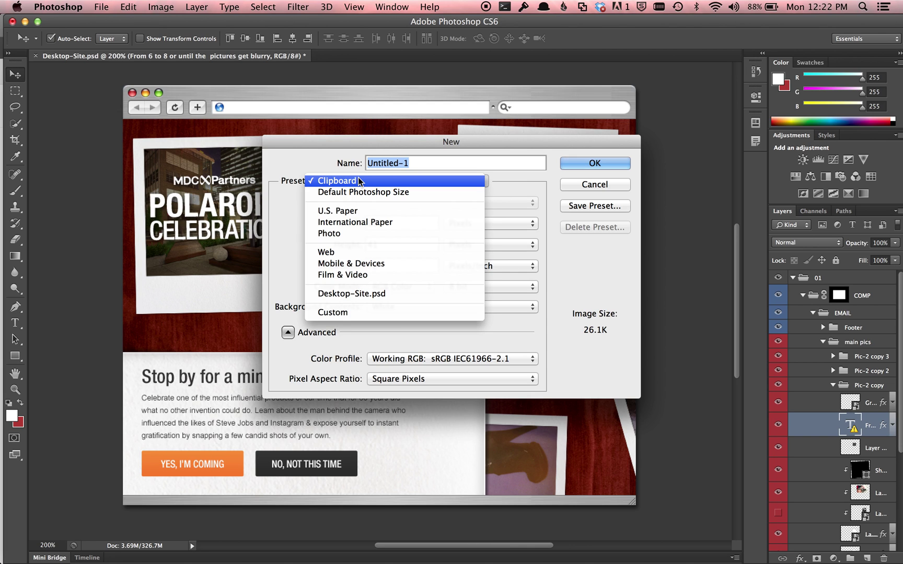
click(360, 180)
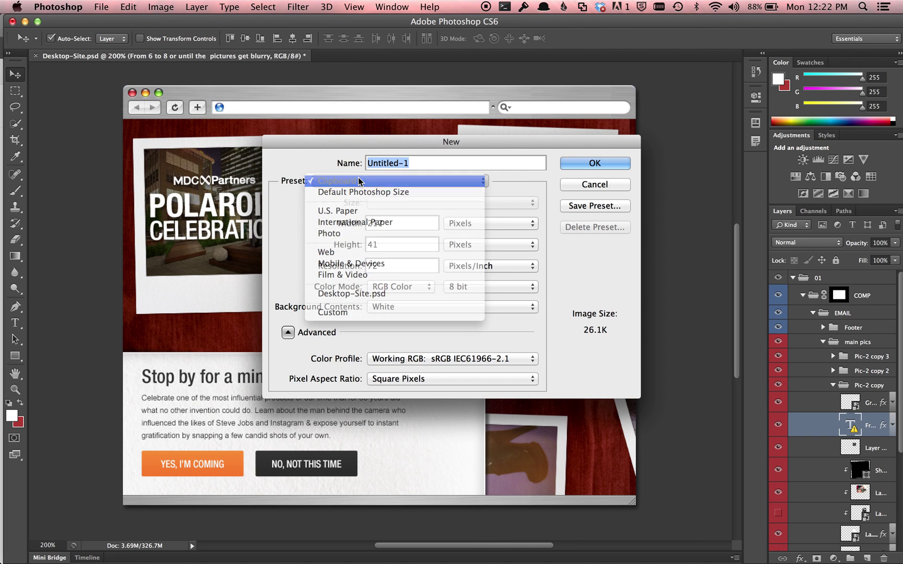
key(Tab)
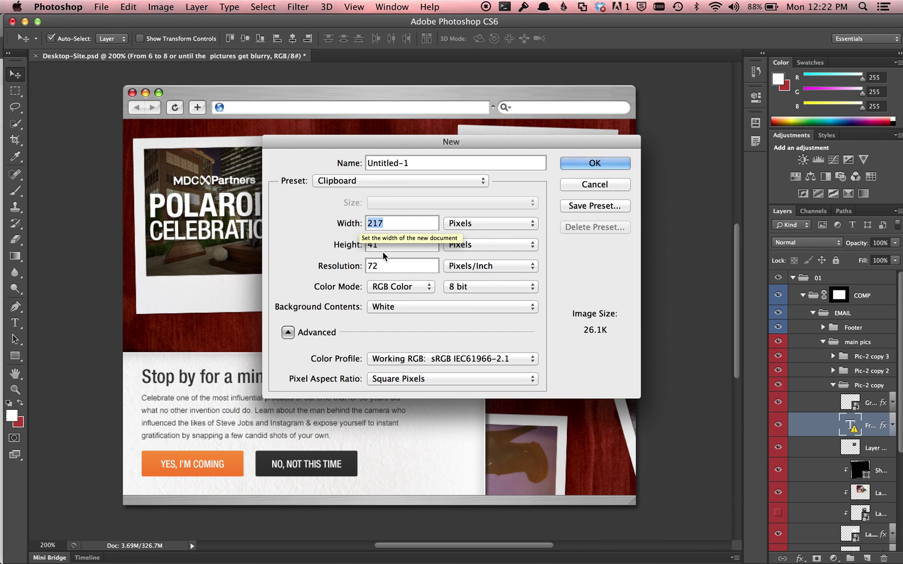
key(Return)
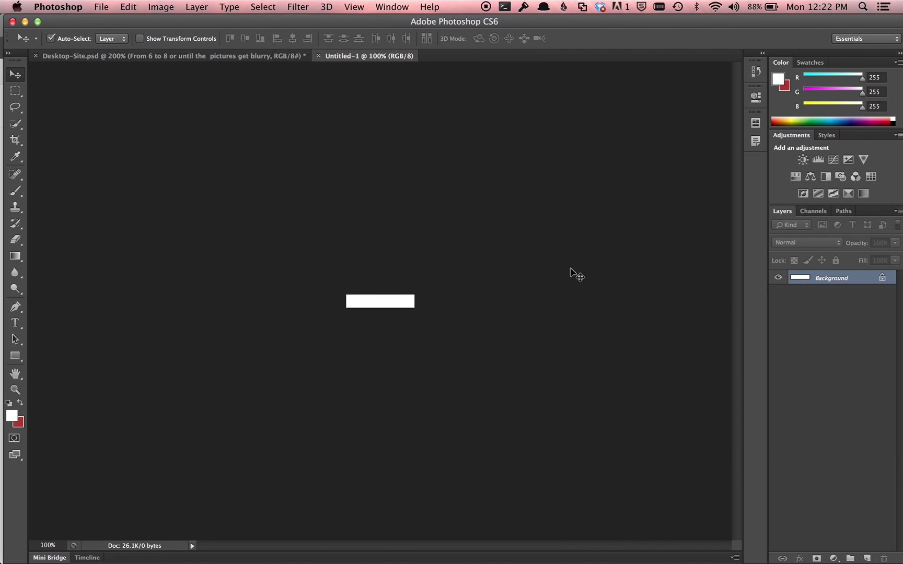
Zoom to 300%, paste the caption as Layer 1, hide Background, then return to Desktop-Site.psd
key(super+equal)
key(super+equal)
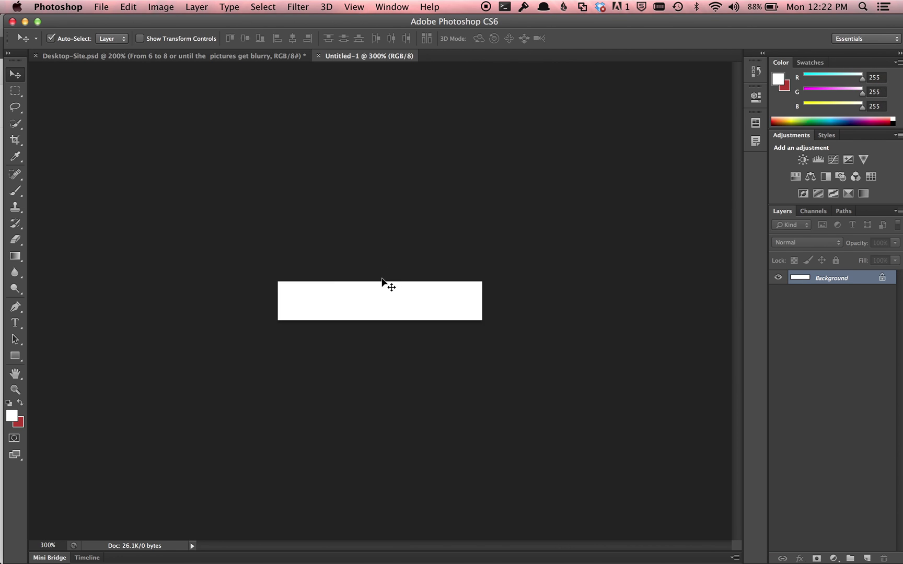
click(128, 7)
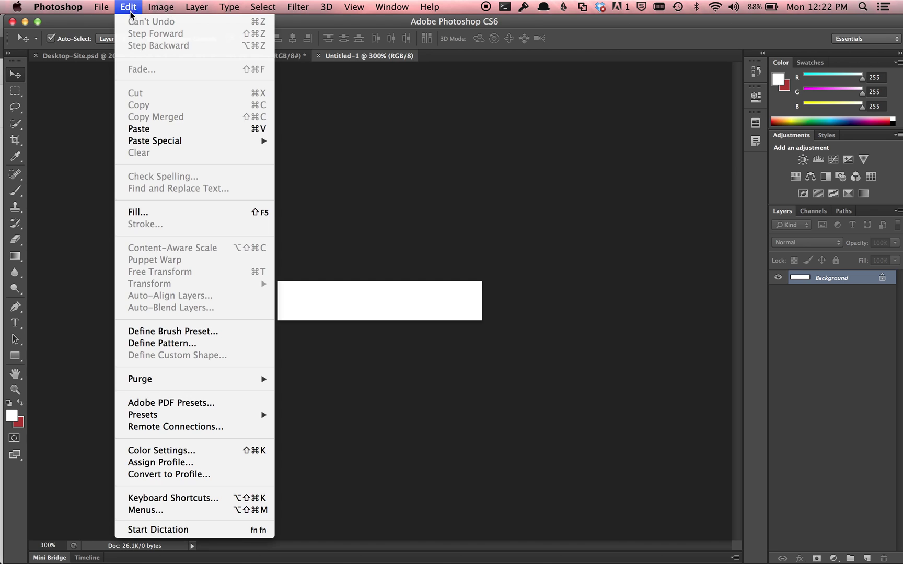
click(139, 129)
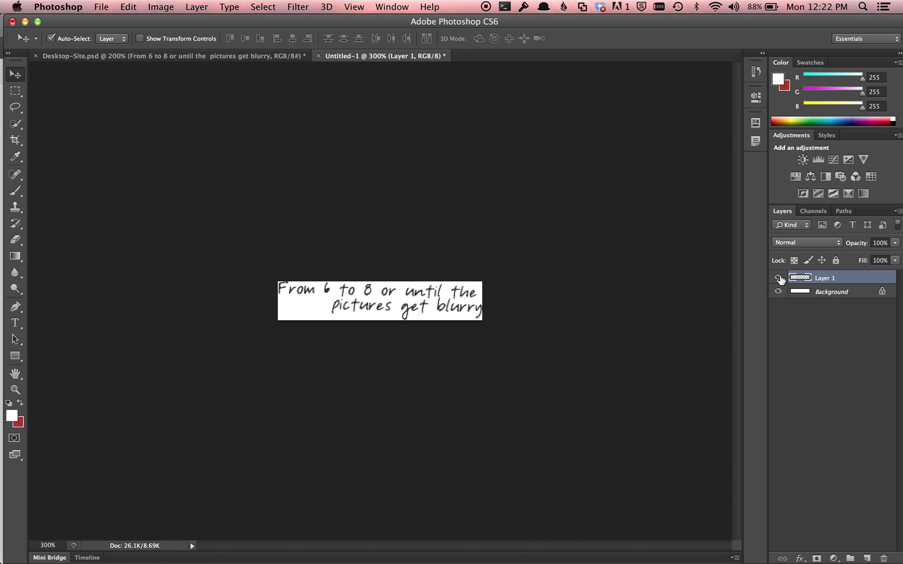
click(778, 291)
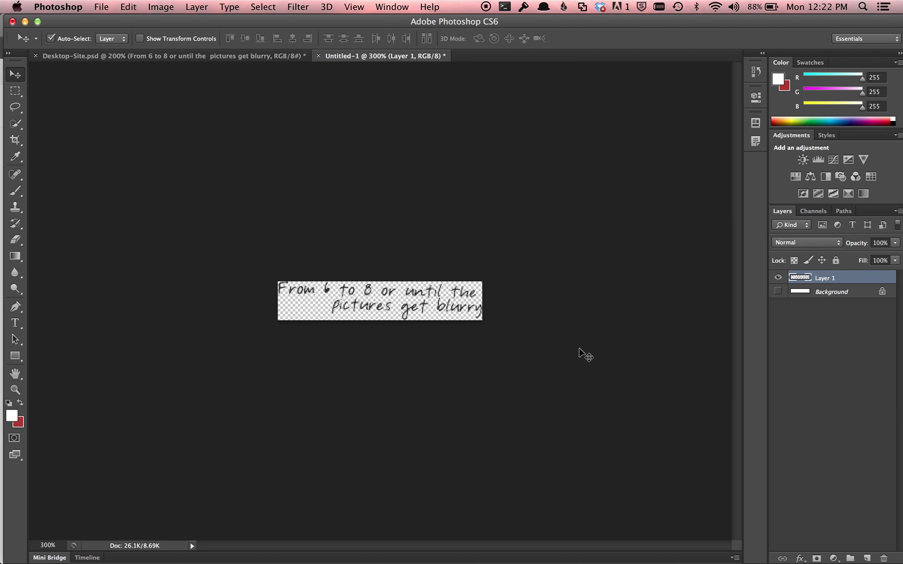
click(257, 57)
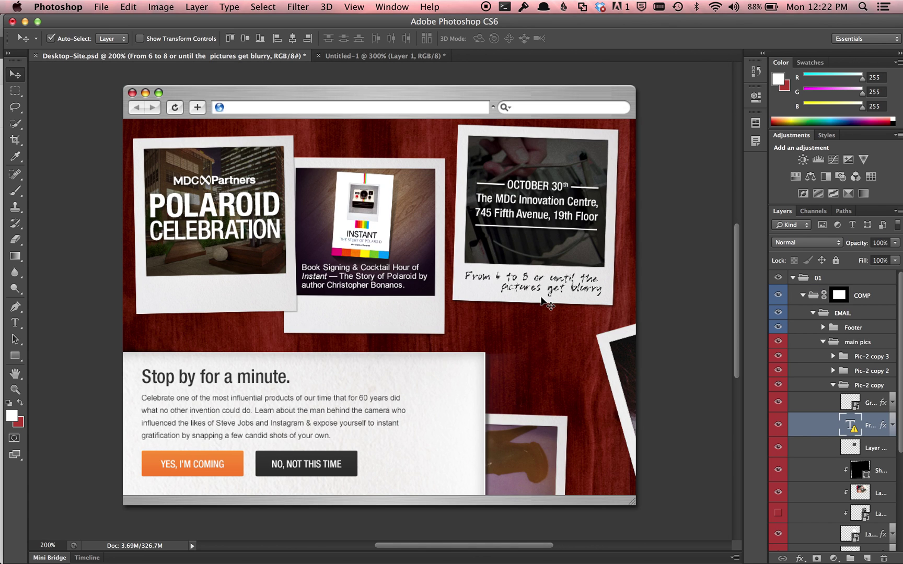
Pick Layer 10 beneath the October 30th polaroid from the canvas layer list
scroll(855, 473, down, 1)
scroll(855, 473, down, 2)
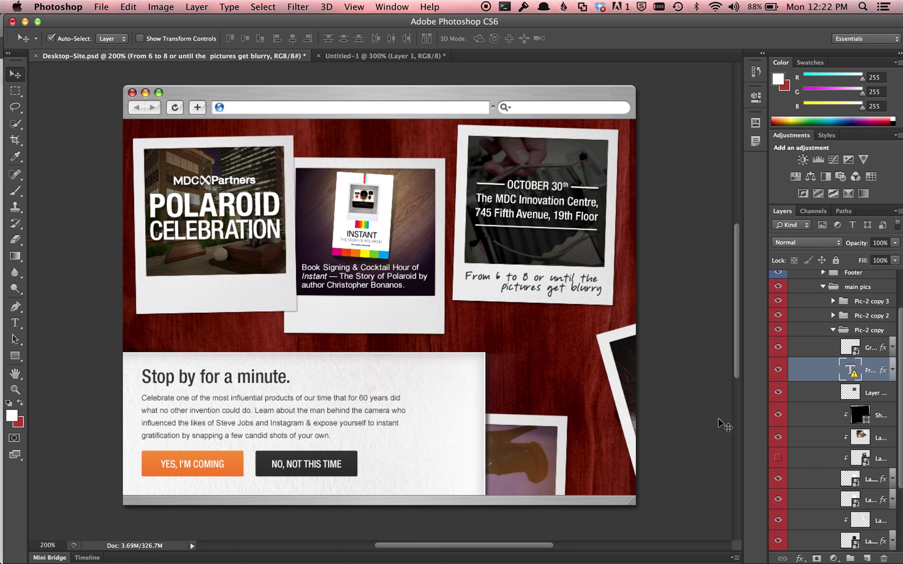
right_click(464, 137)
click(640, 131)
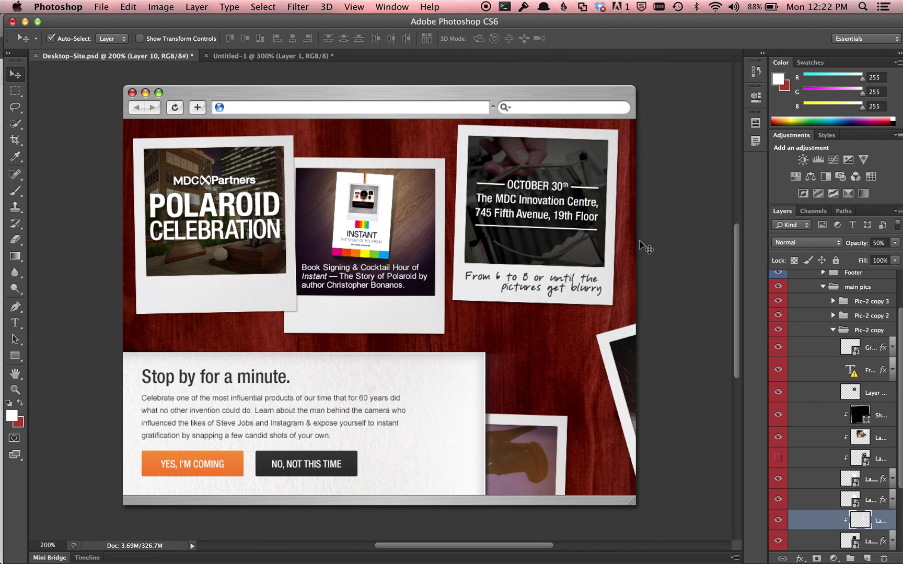
Load the October card's outline as a selection and copy it
super+click(859, 520)
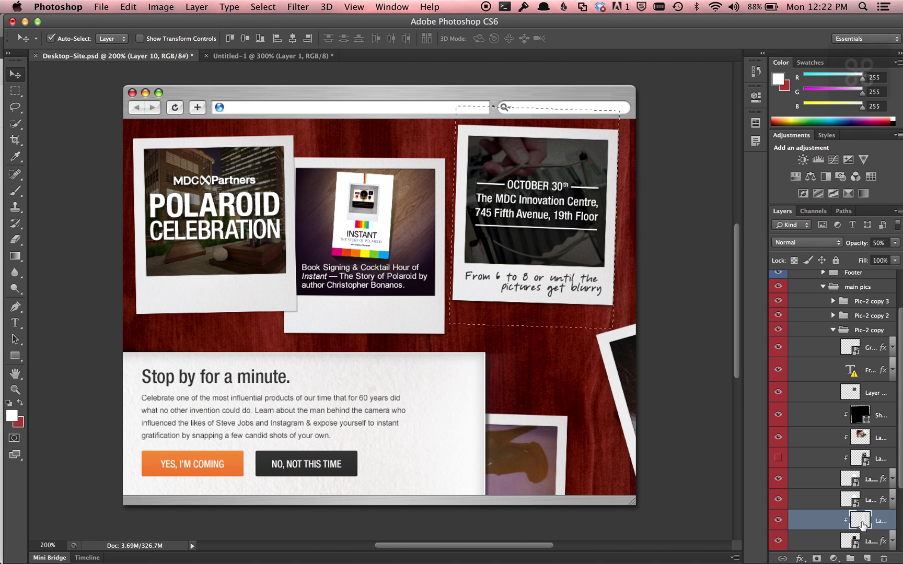
scroll(772, 401, down, 1)
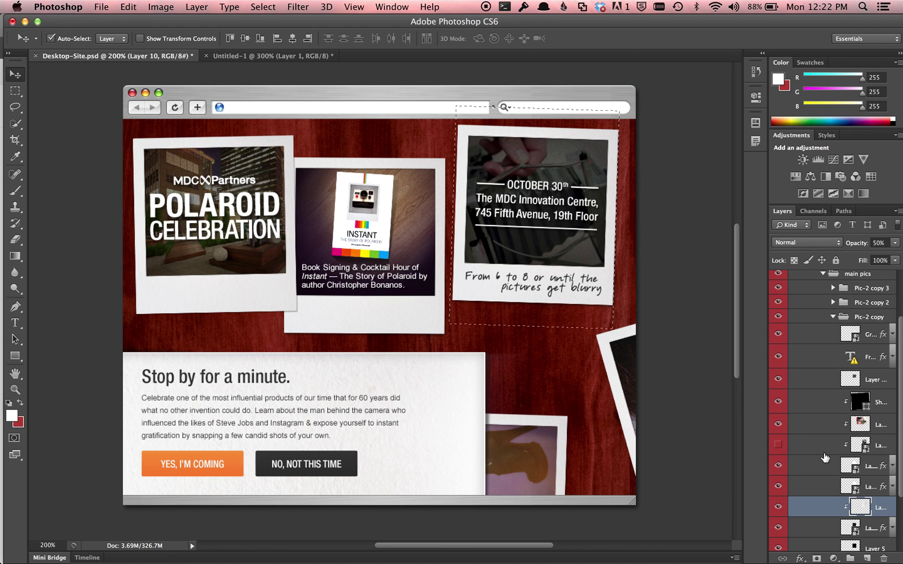
super+click(847, 487)
scroll(847, 489, down, 2)
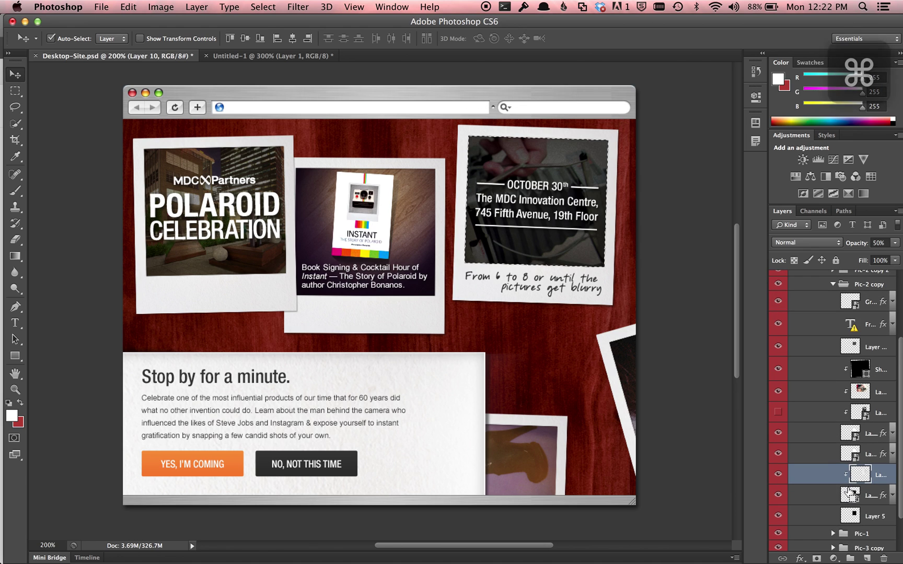
super+click(851, 495)
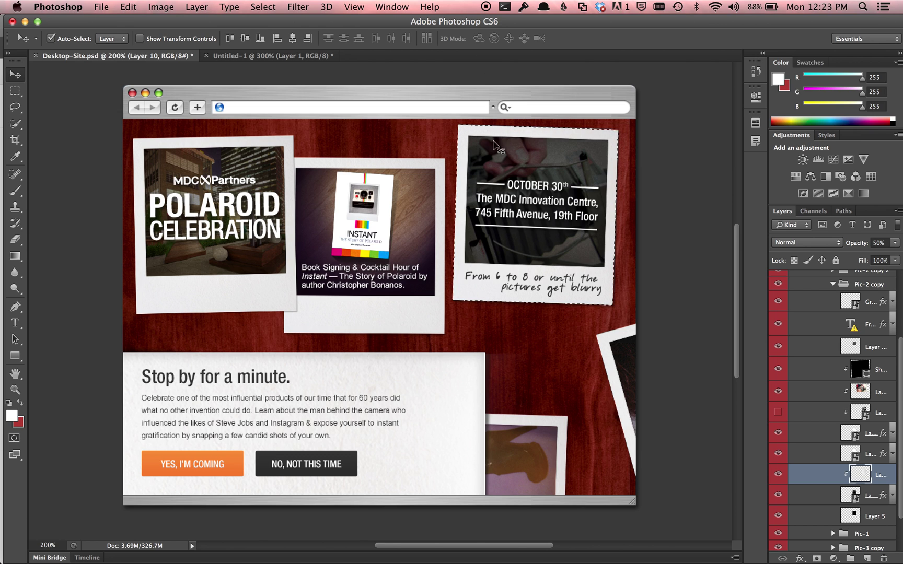
key(super+c)
Paste the card into a new 265×289 document with Background hidden, then return to Desktop-Site.psd
key(super+n)
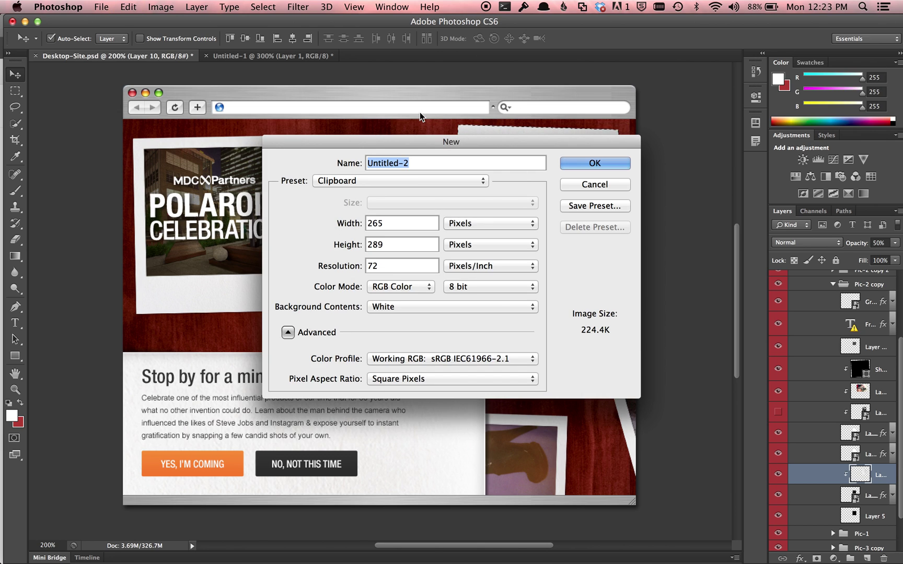
key(Return)
key(super+v)
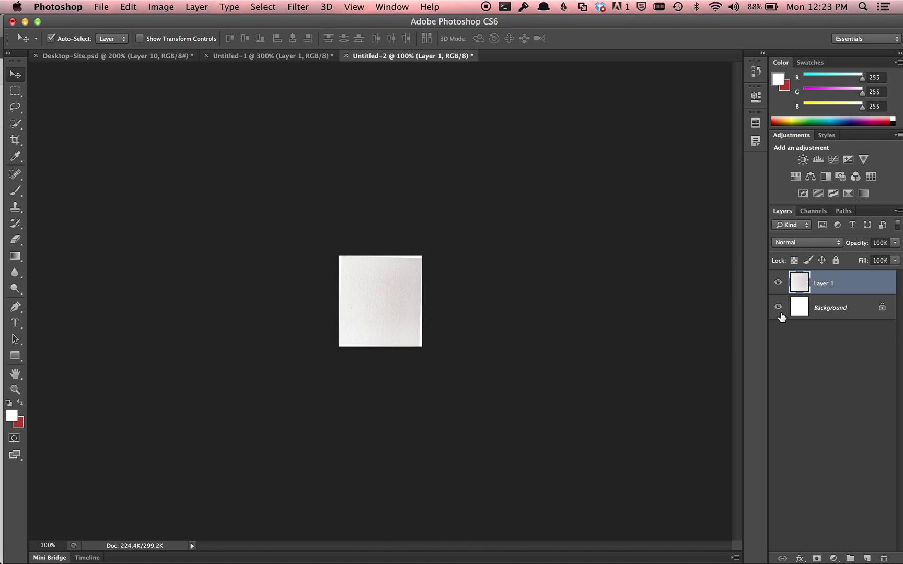
click(779, 309)
key(super+plus)
key(super+plus)
key(super+plus)
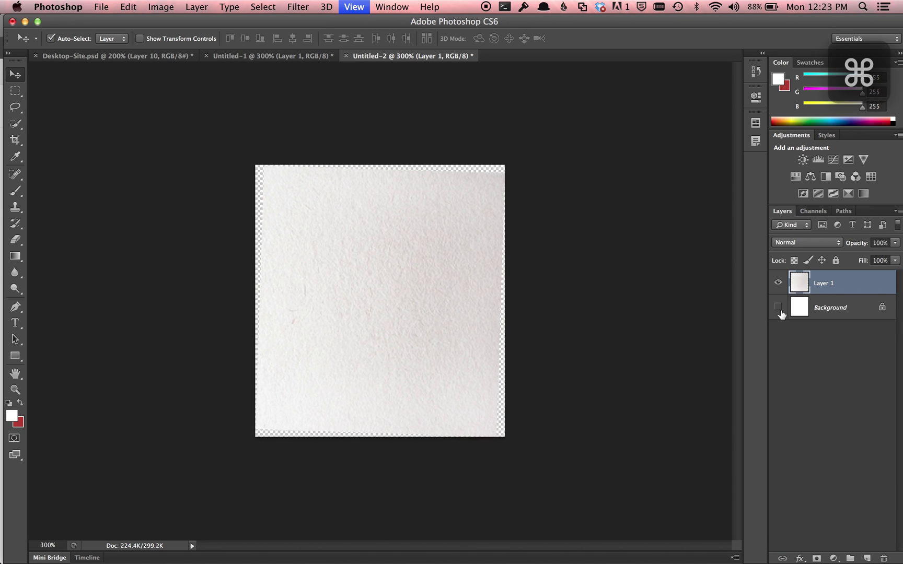
key(super+plus)
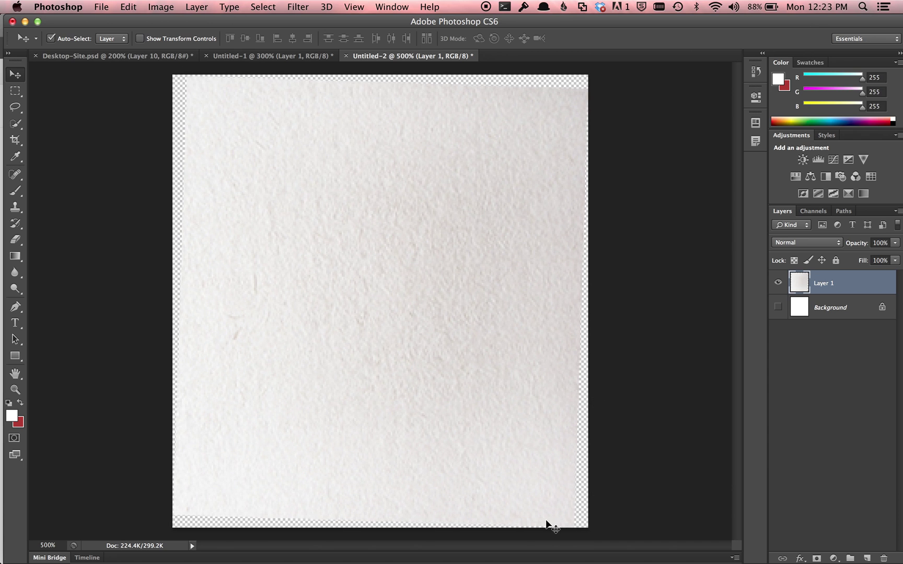
click(134, 55)
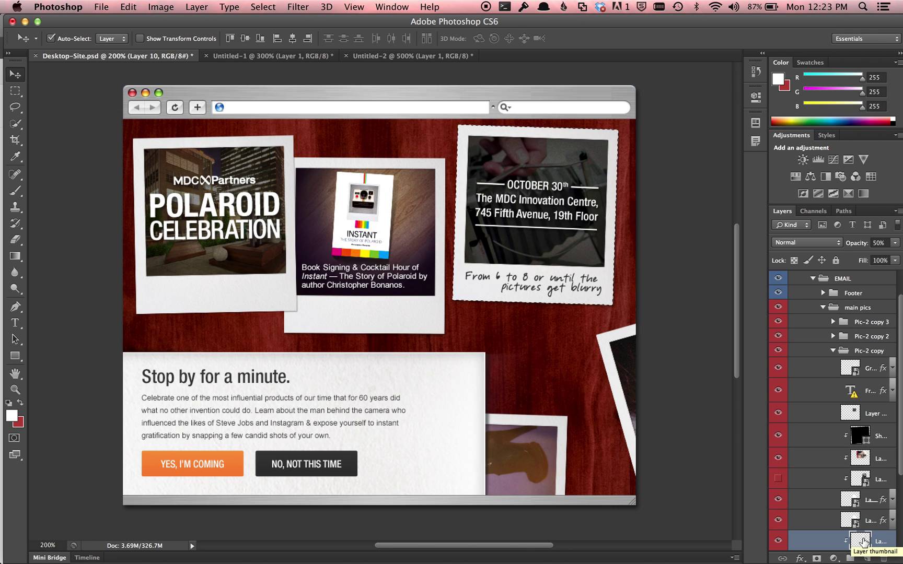
Copy Merged the October 30th card selection
click(132, 5)
mouse_move(160, 4)
mouse_move(128, 7)
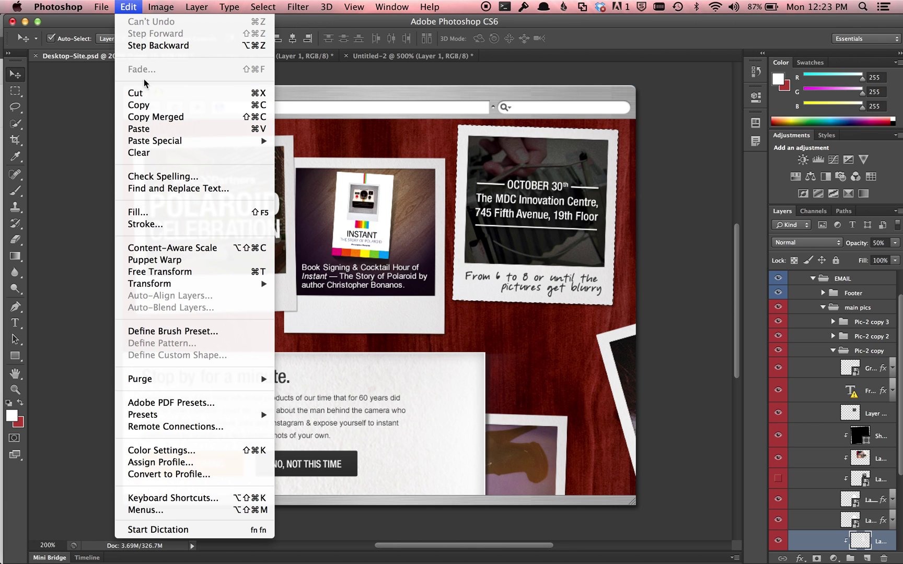
click(155, 118)
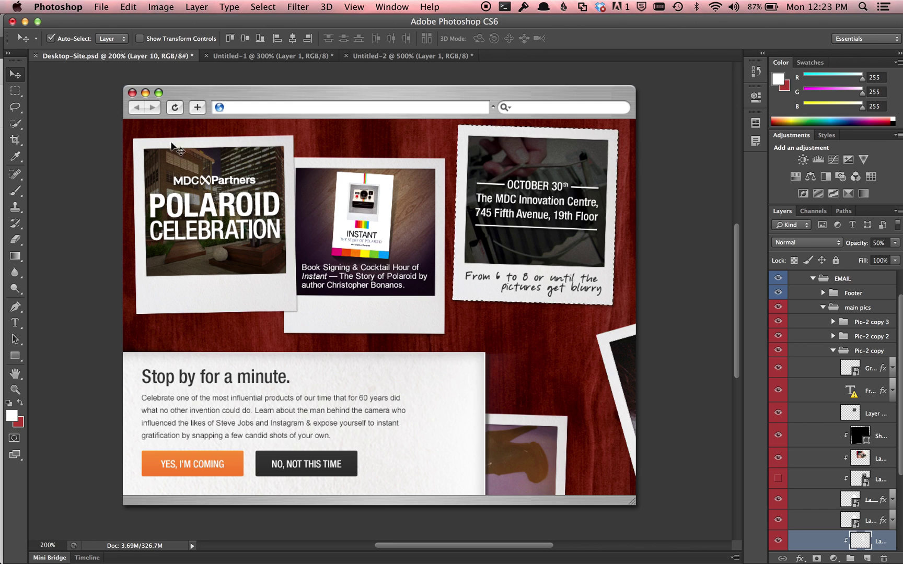
Paste the merged card into new document Untitled-3 with the Background layer hidden
key(super+n)
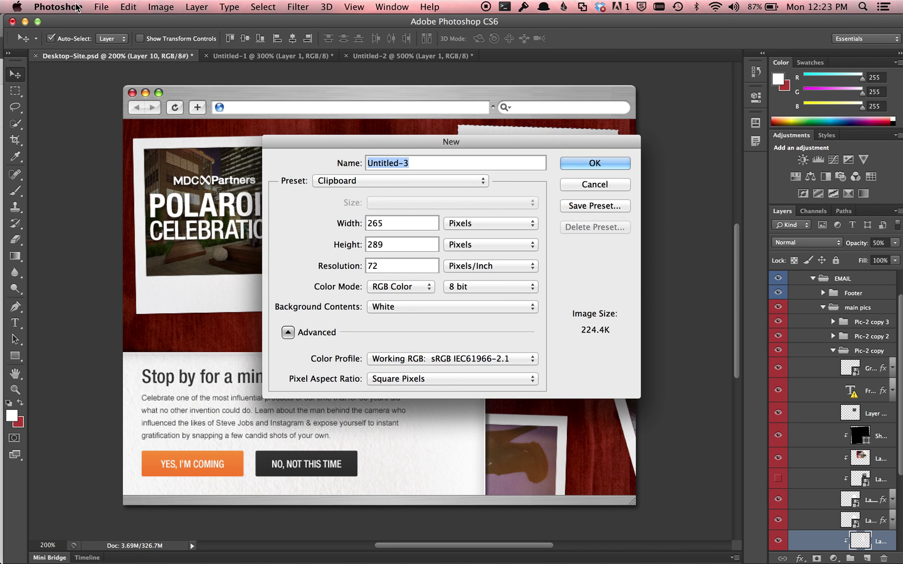
key(Escape)
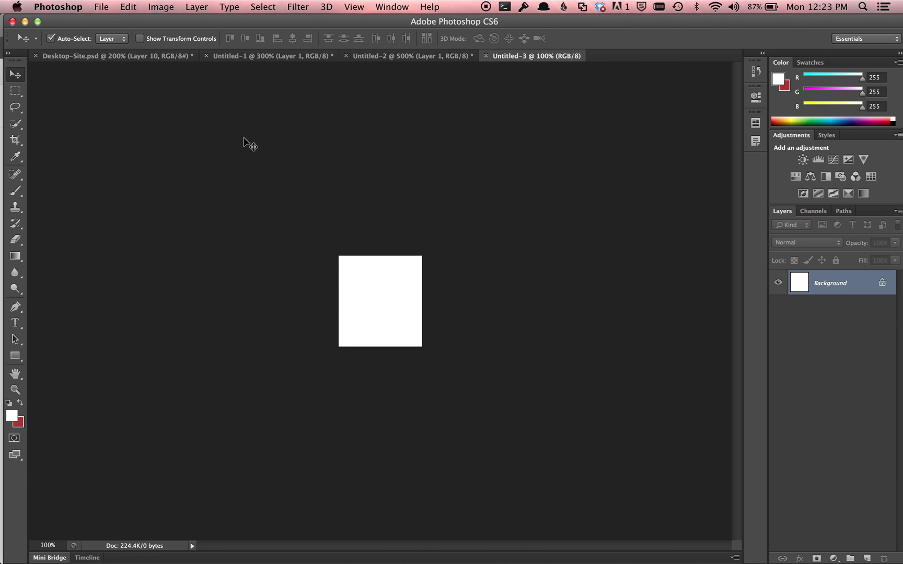
key(super+v)
click(778, 307)
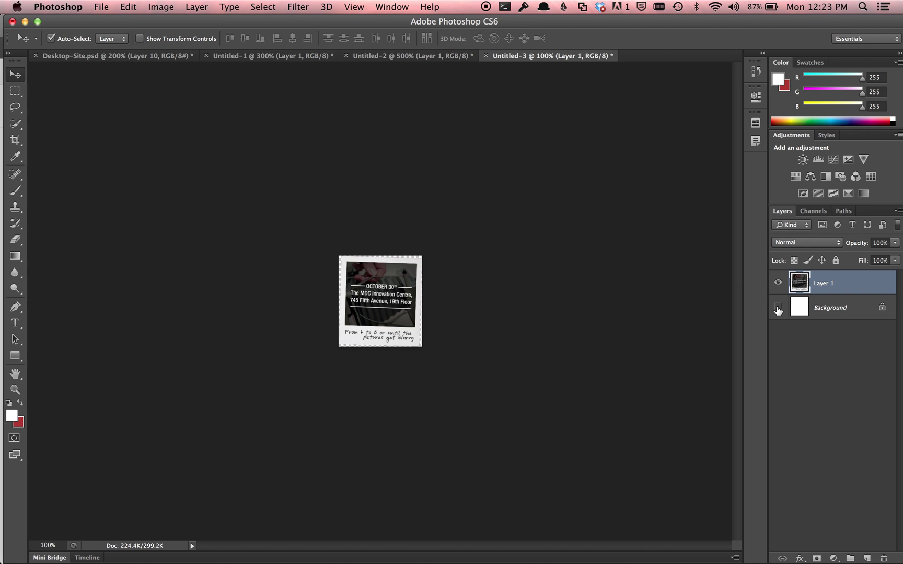
key(super+equal)
key(super+equal)
key(super+equal)
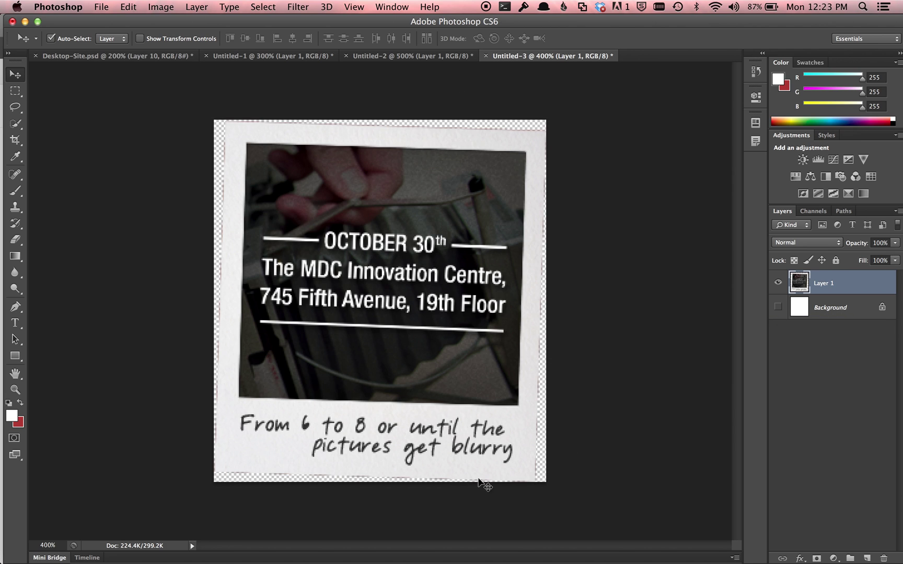
click(101, 7)
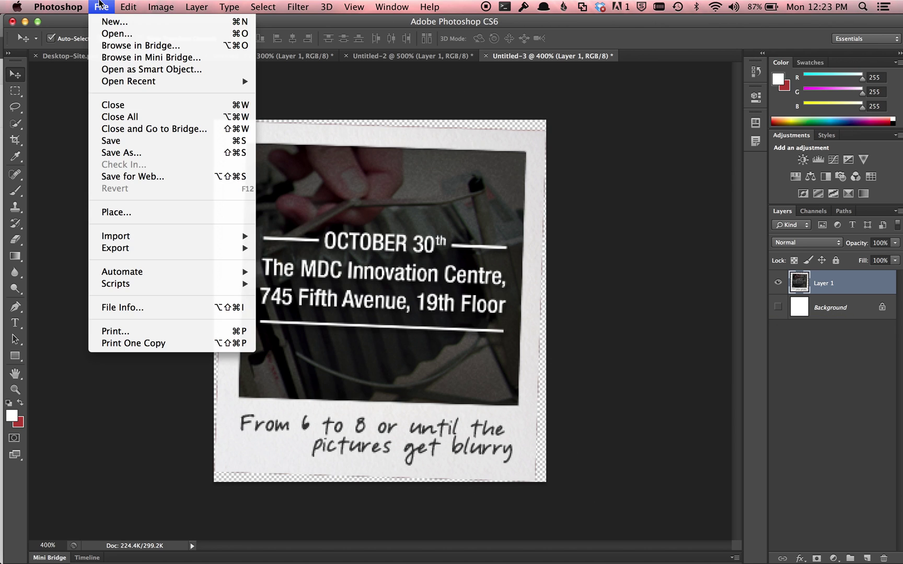
Save for Web as PNG-24 with transparency, replacing poloroid-1.png
click(125, 181)
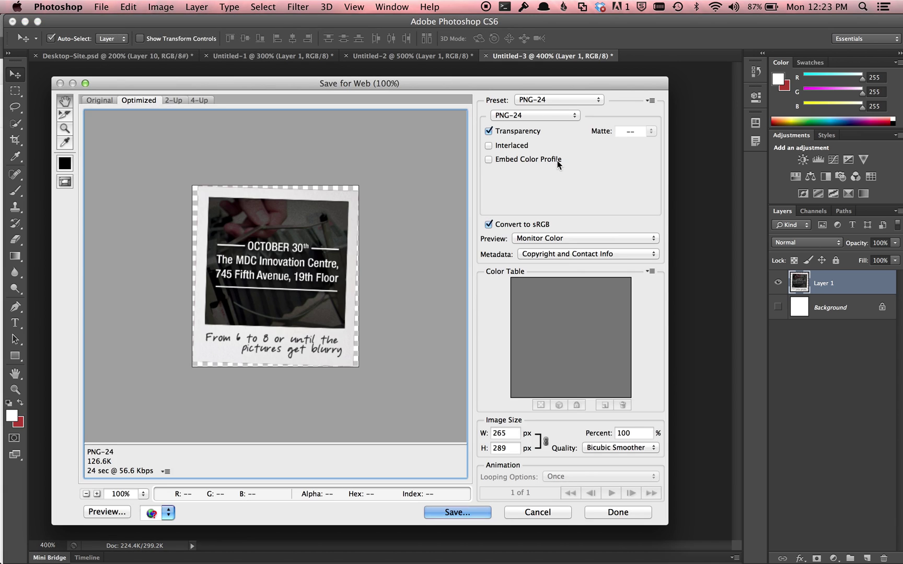
click(554, 101)
click(558, 99)
click(438, 511)
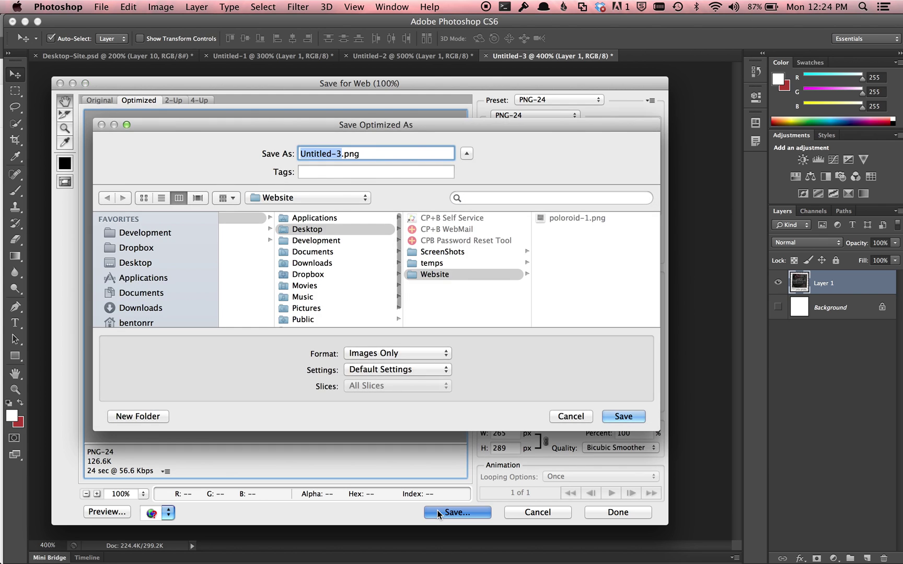
click(567, 218)
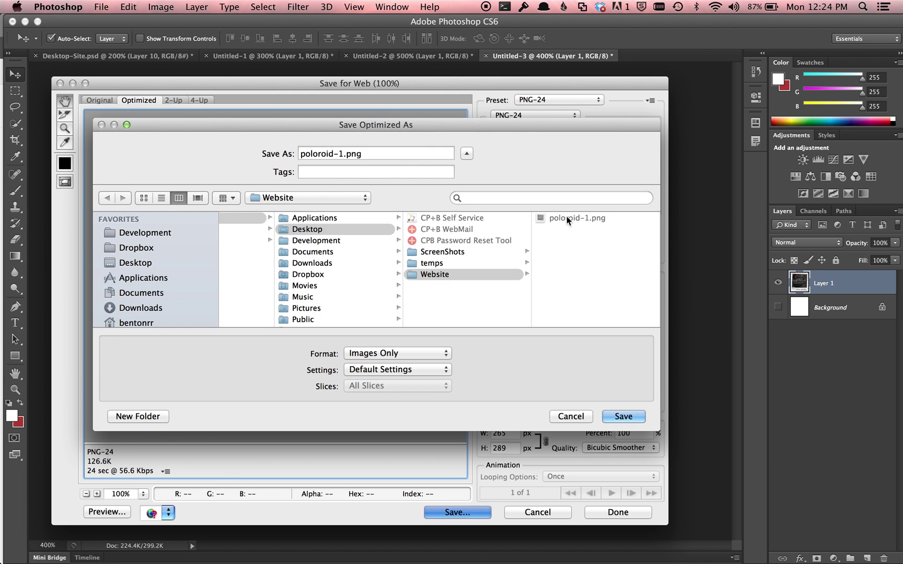
key(Return)
click(613, 310)
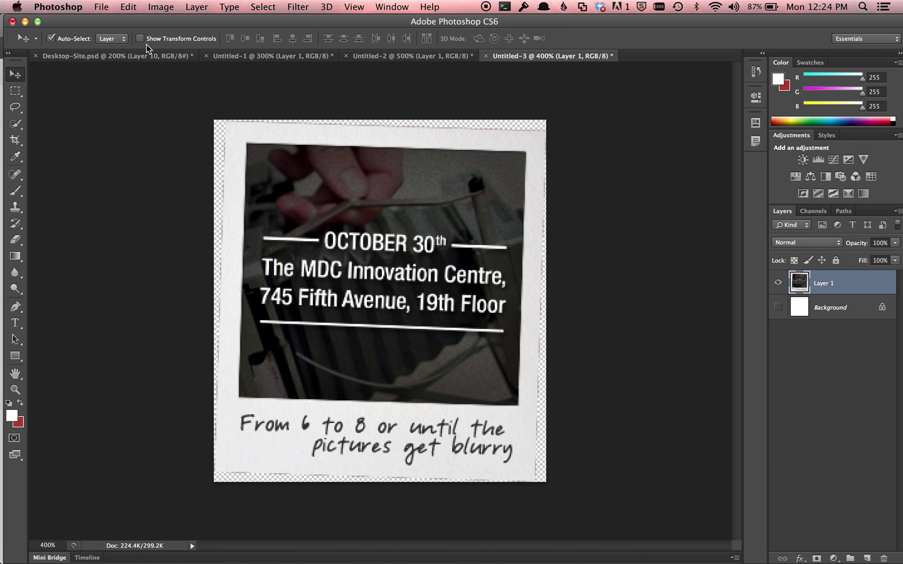
In Desktop-Site.psd, select the left card's photo layer and load its outline
click(107, 56)
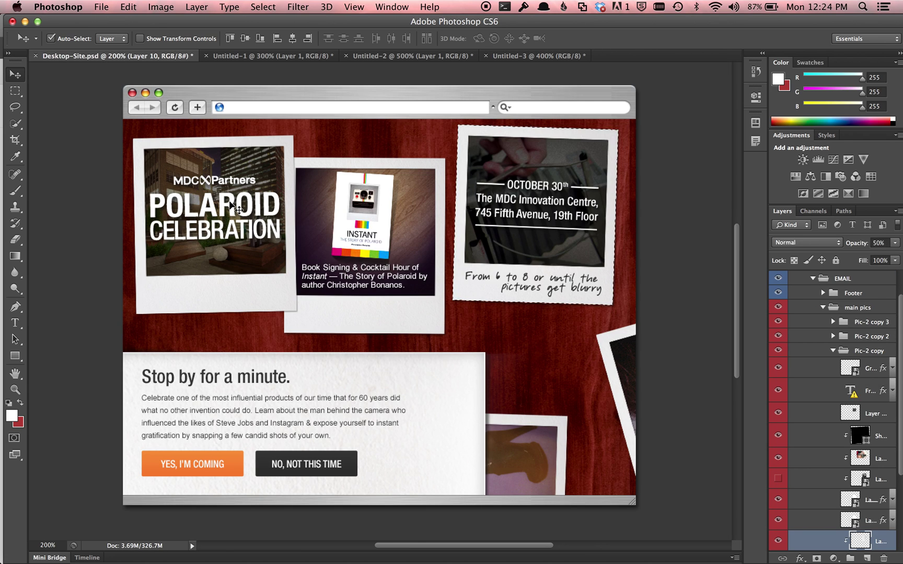
right_click(223, 156)
click(244, 152)
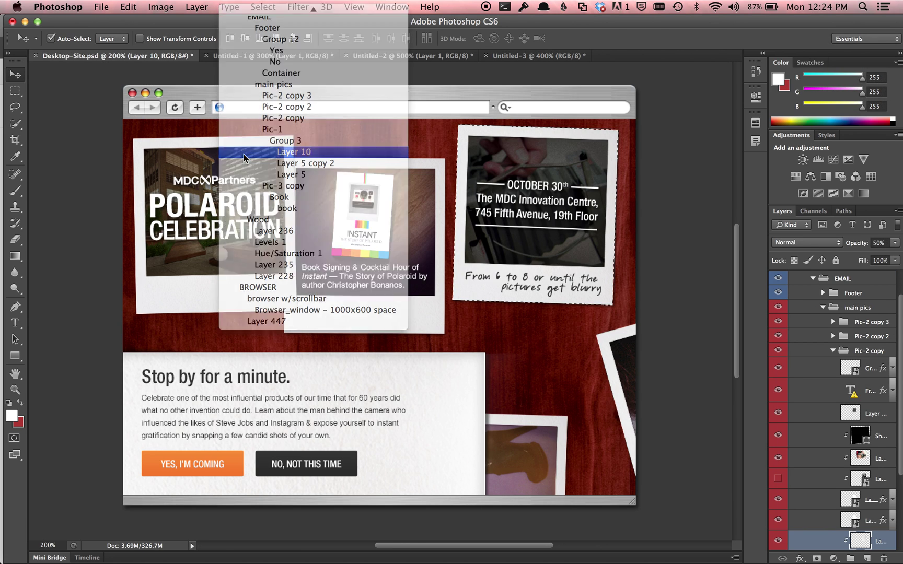
super+click(858, 522)
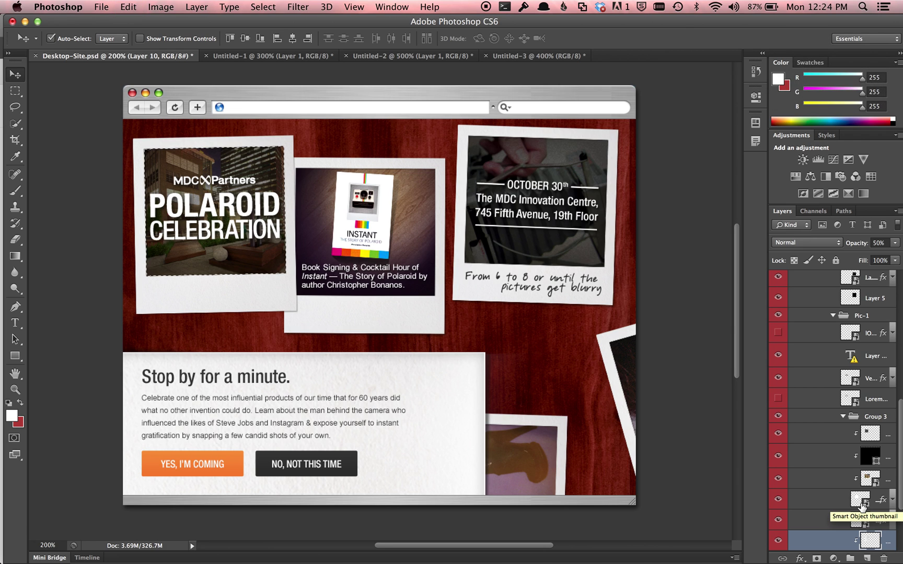
Paste the POLAROID CELEBRATION photo into a new 227×208 document and zoom in
key(super+n)
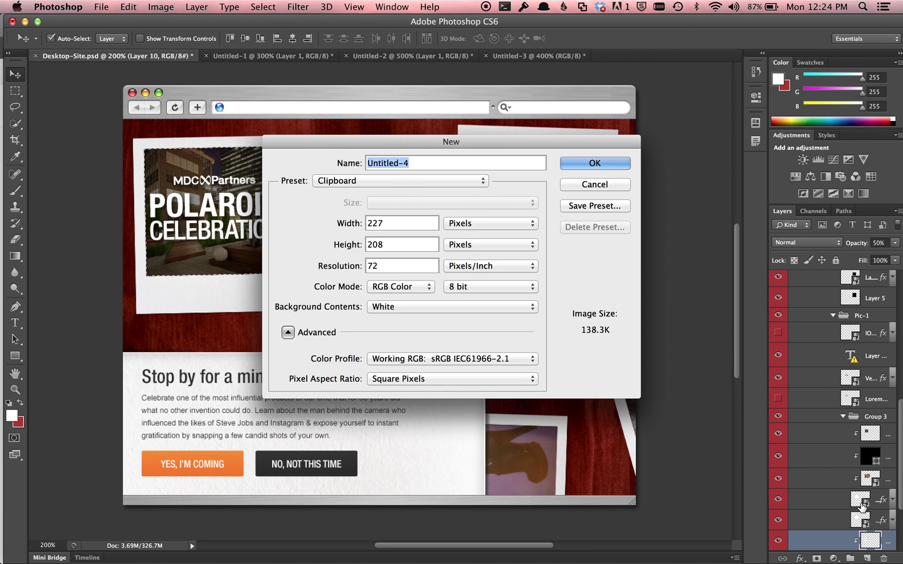
key(Return)
key(super+v)
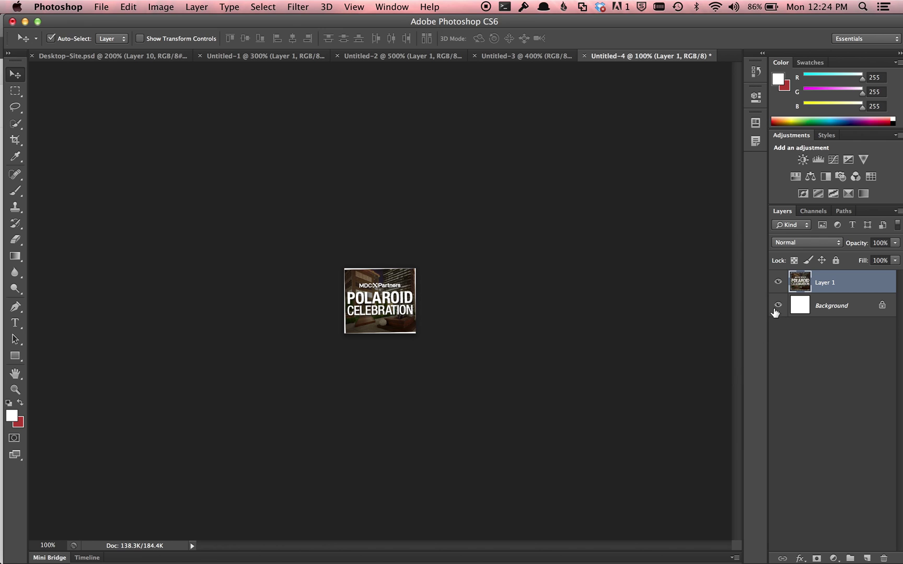
key(super+equal)
key(super+equal)
key(super+equal)
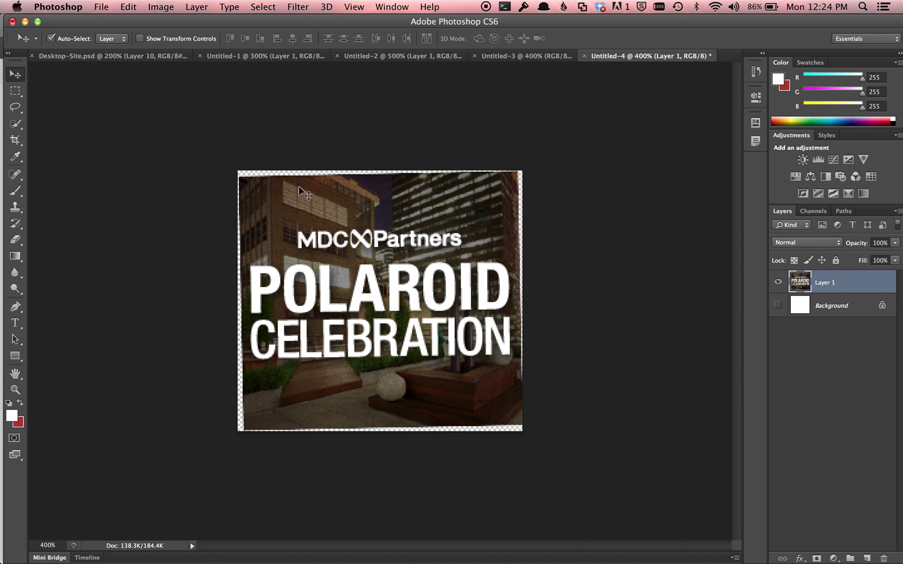